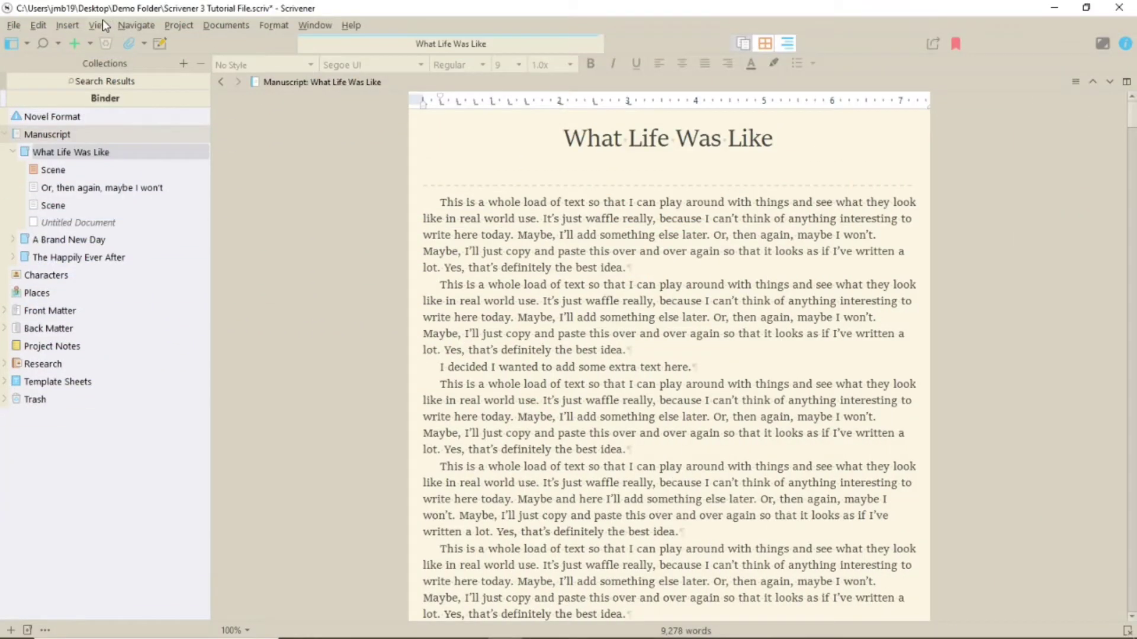
Step: Enter composition mode and drag Background Fade almost to maximum
click(102, 25)
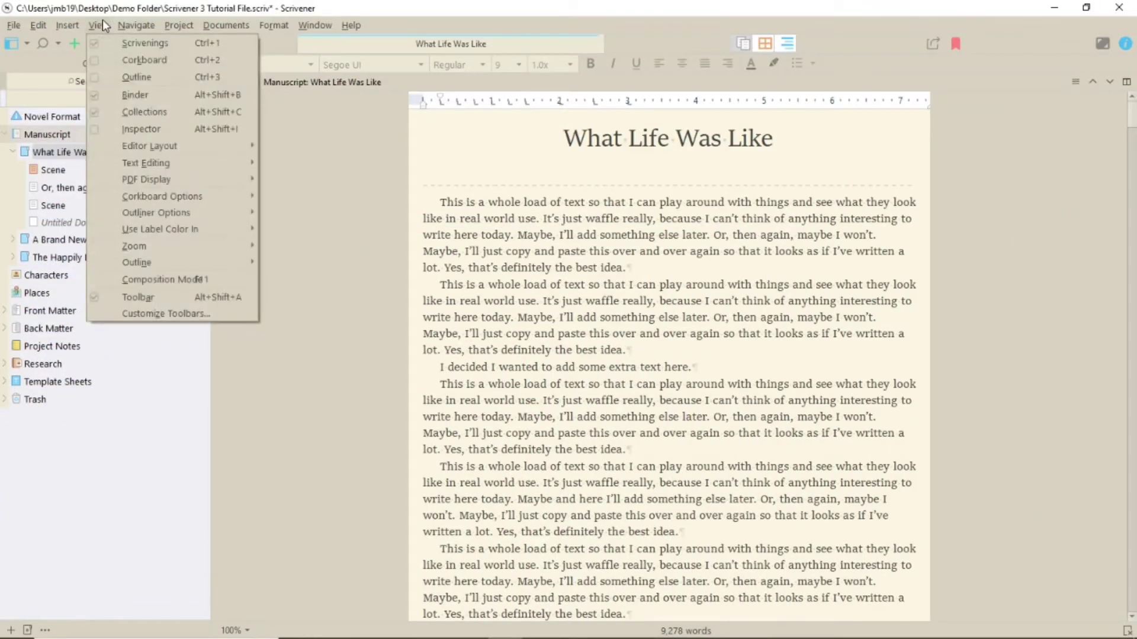
click(159, 278)
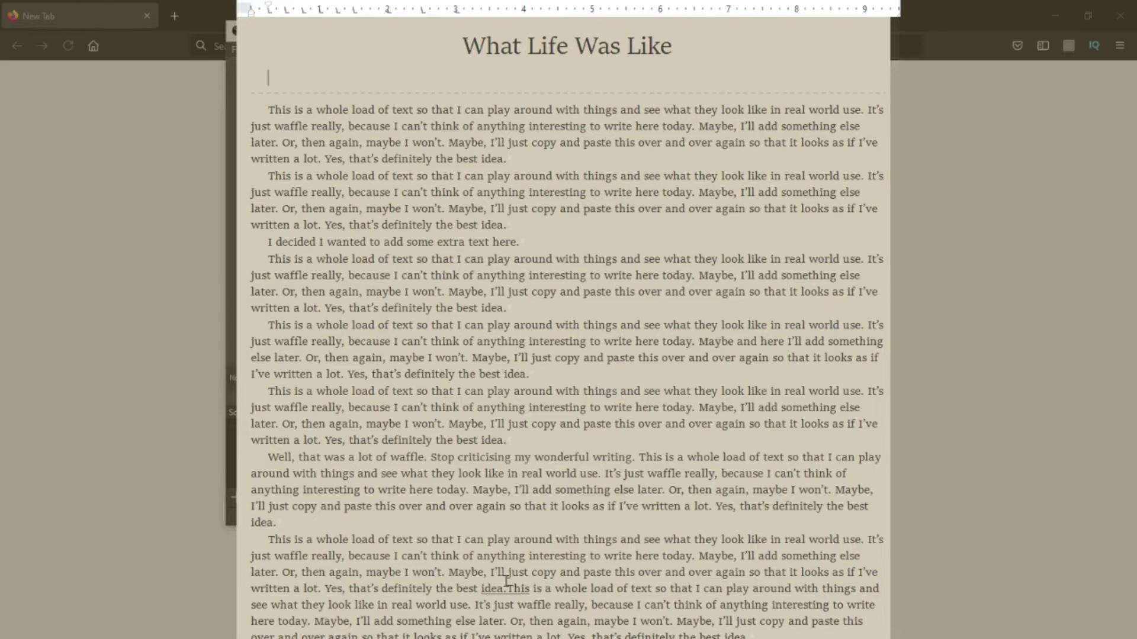
mouse_move(509, 637)
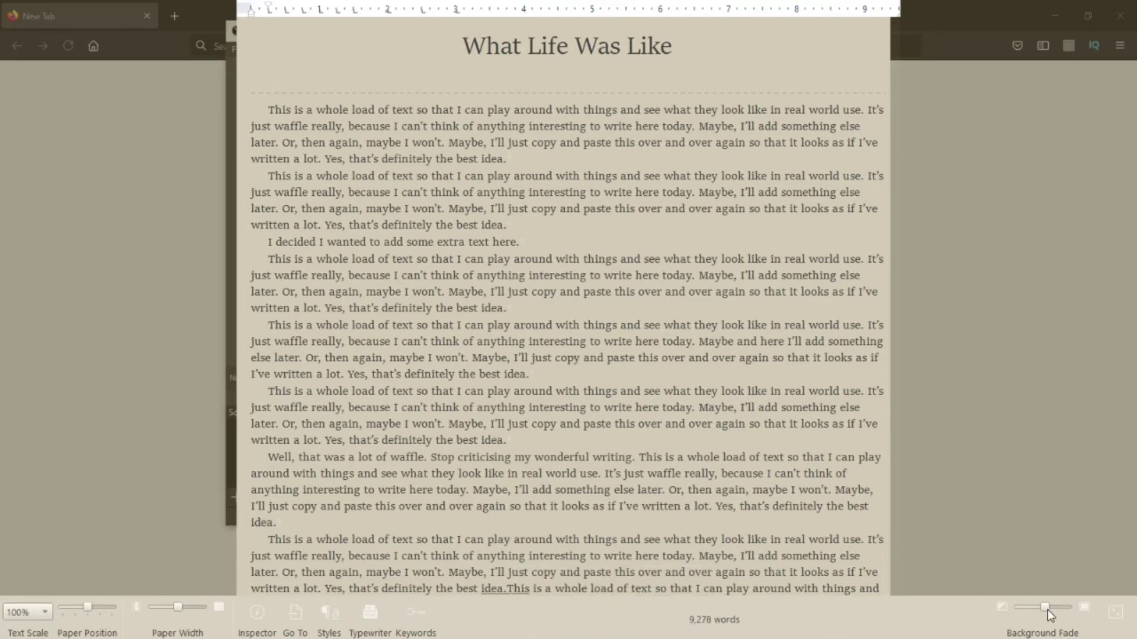
drag(1045, 608, 1068, 607)
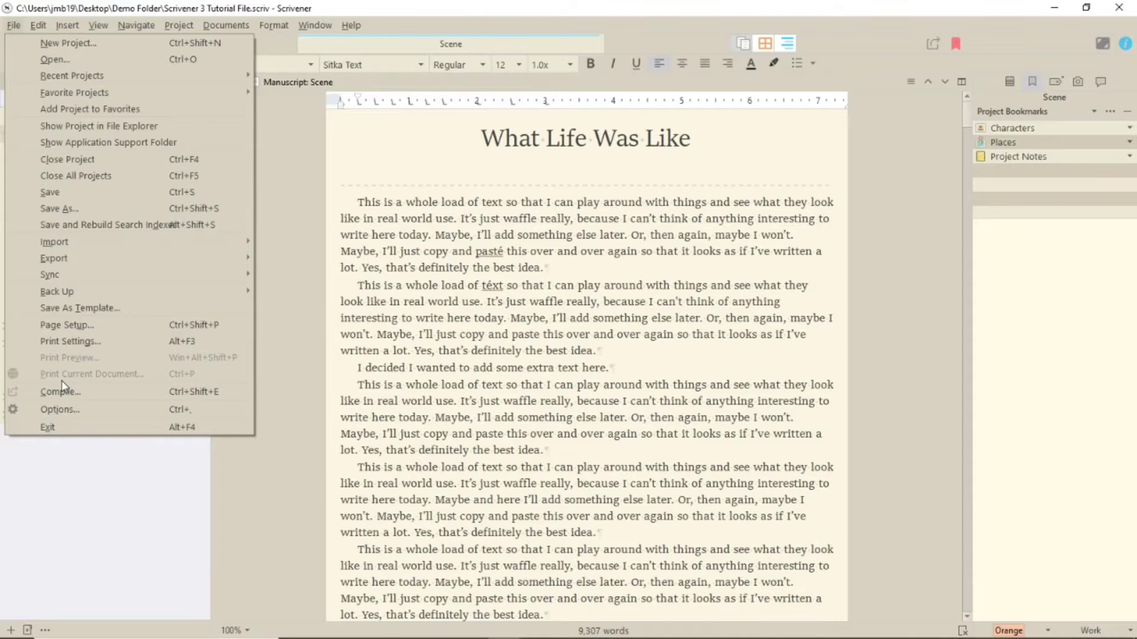
Step: In Options, set the composition mode Screen Background colour to light yellow #fcda73 and apply it
click(61, 407)
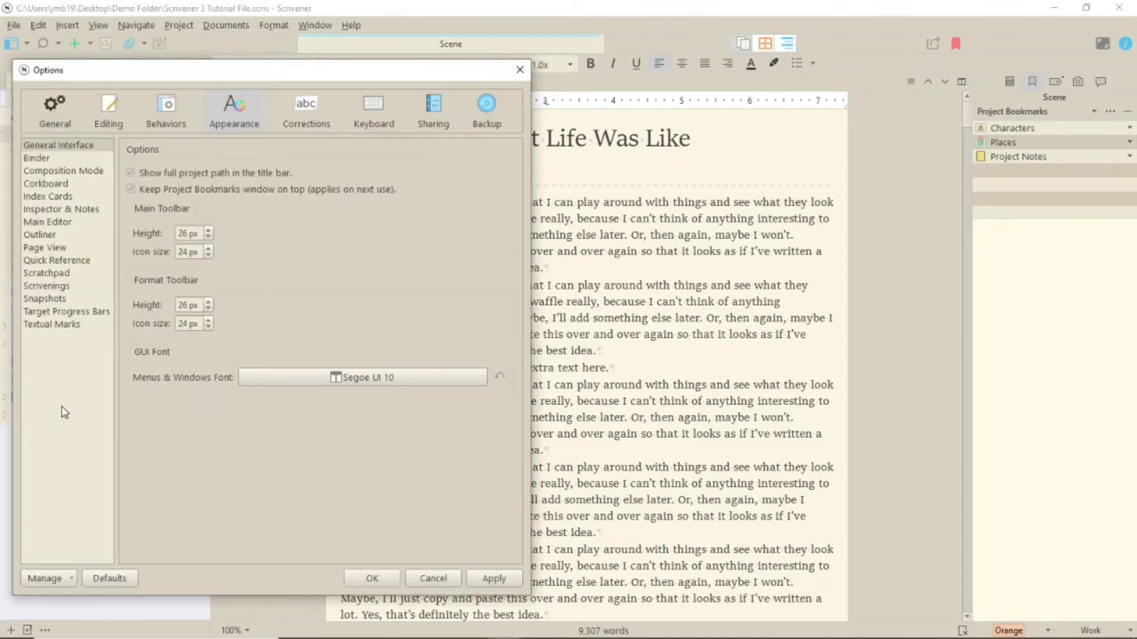
click(63, 171)
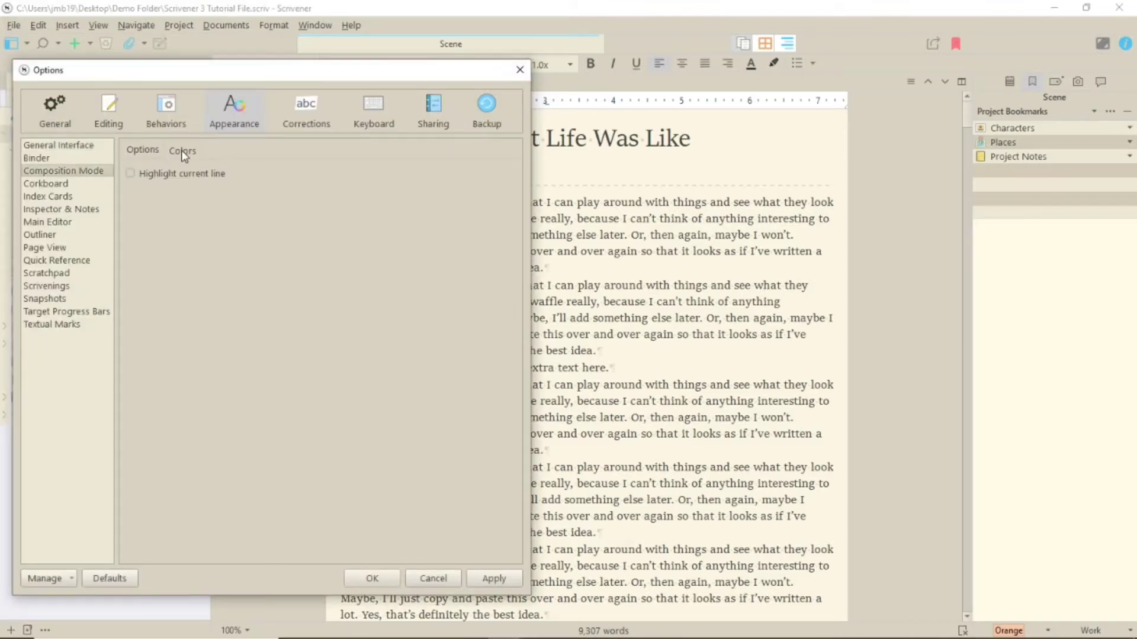
click(182, 150)
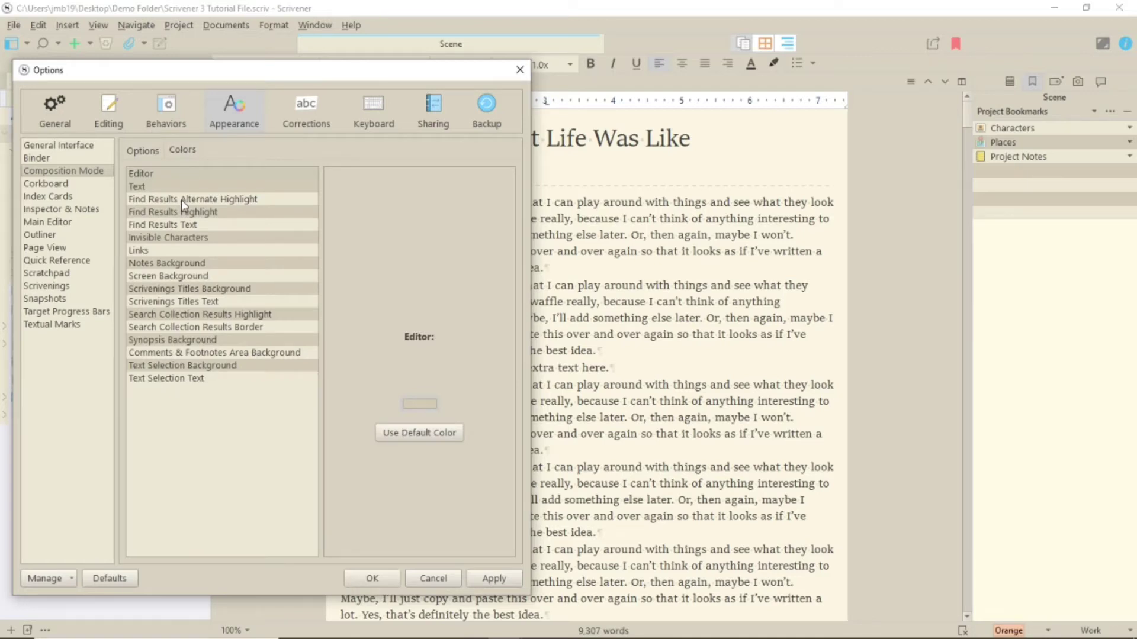
click(167, 275)
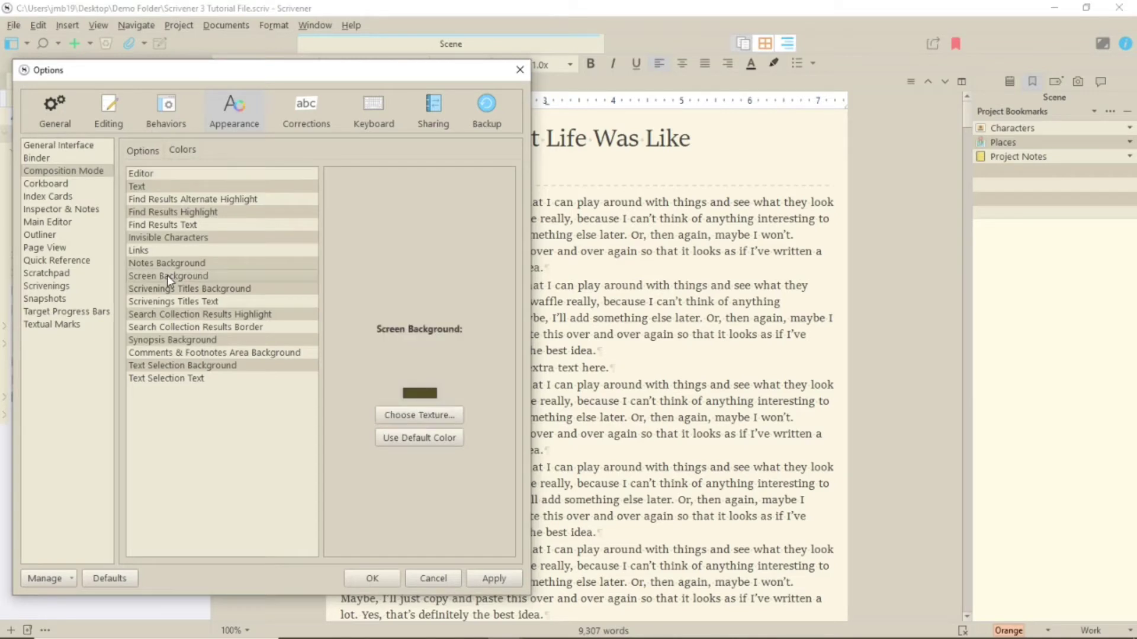
click(421, 395)
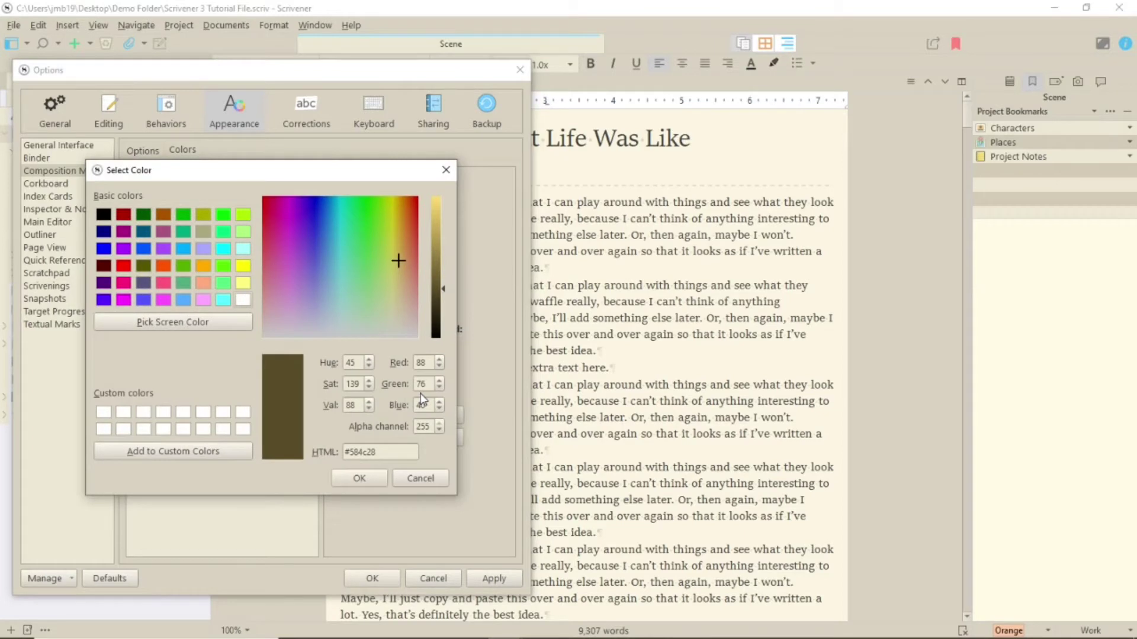
click(439, 203)
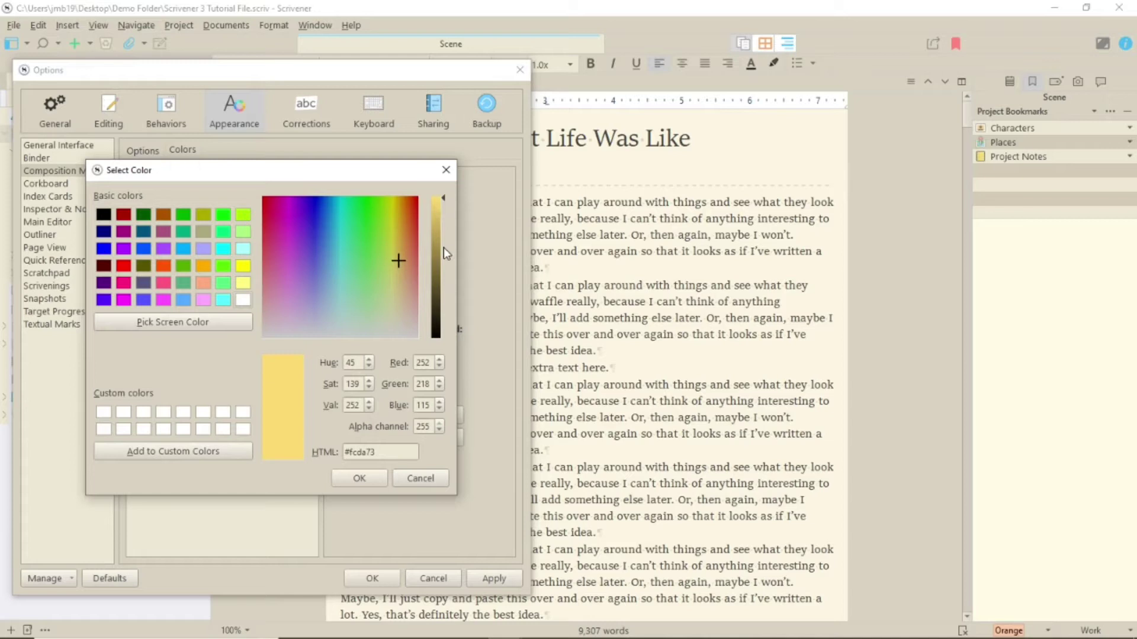
click(360, 478)
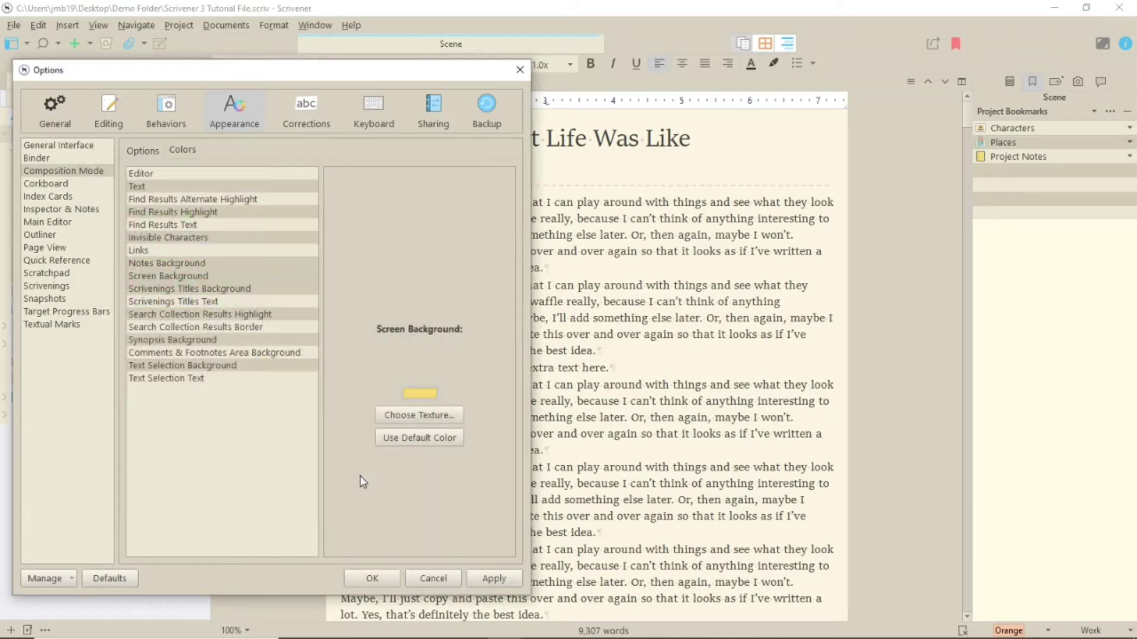
click(507, 579)
Step: Close Options and preview the manuscript in composition mode on the yellow background
click(379, 578)
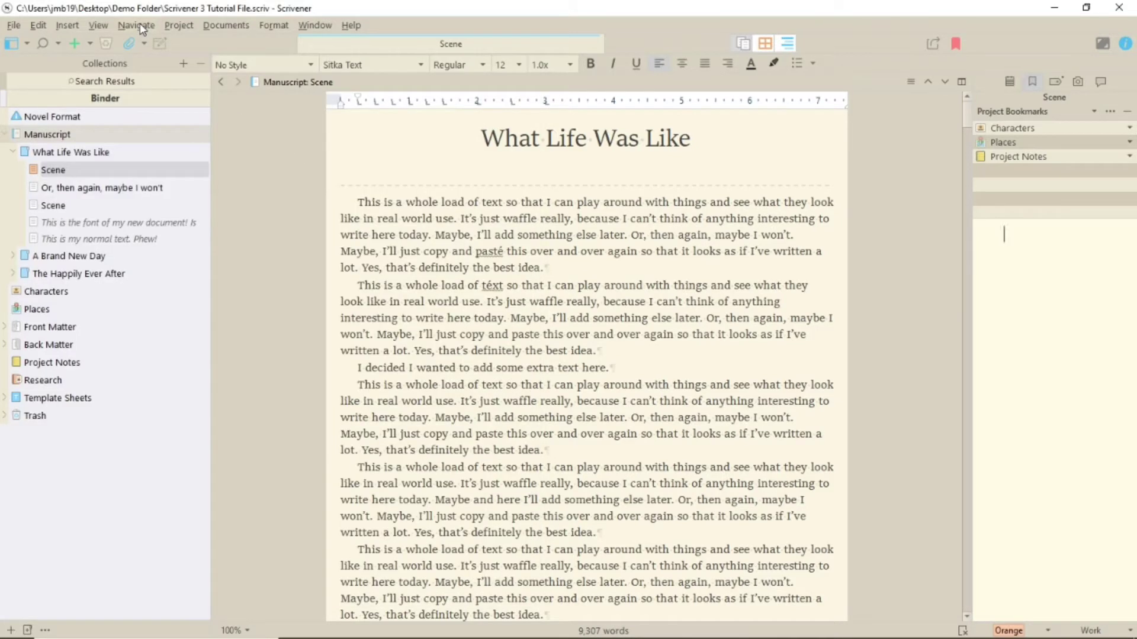
click(98, 24)
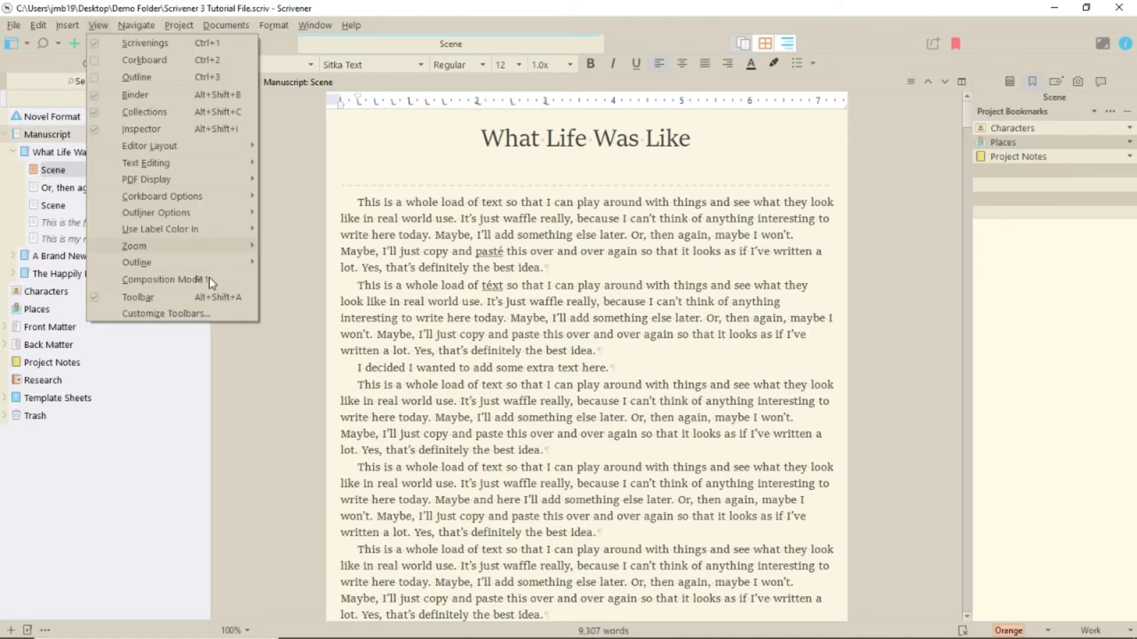
click(208, 278)
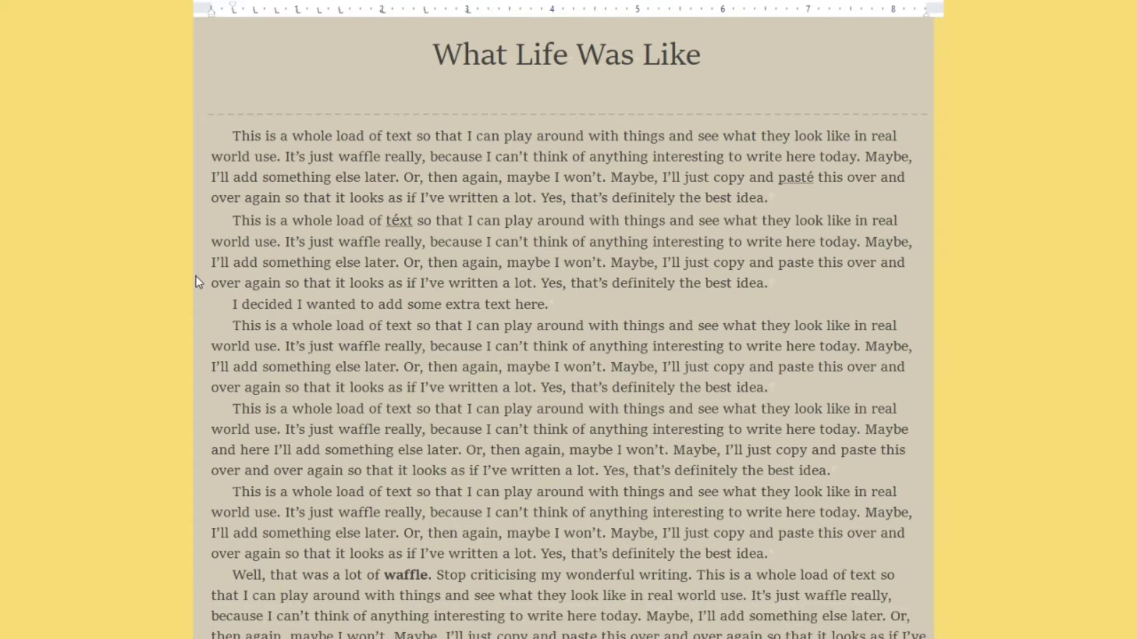
Step: Leave composition mode and load IMG_2645.JPG from disk as the project's composition backdrop
key(Escape)
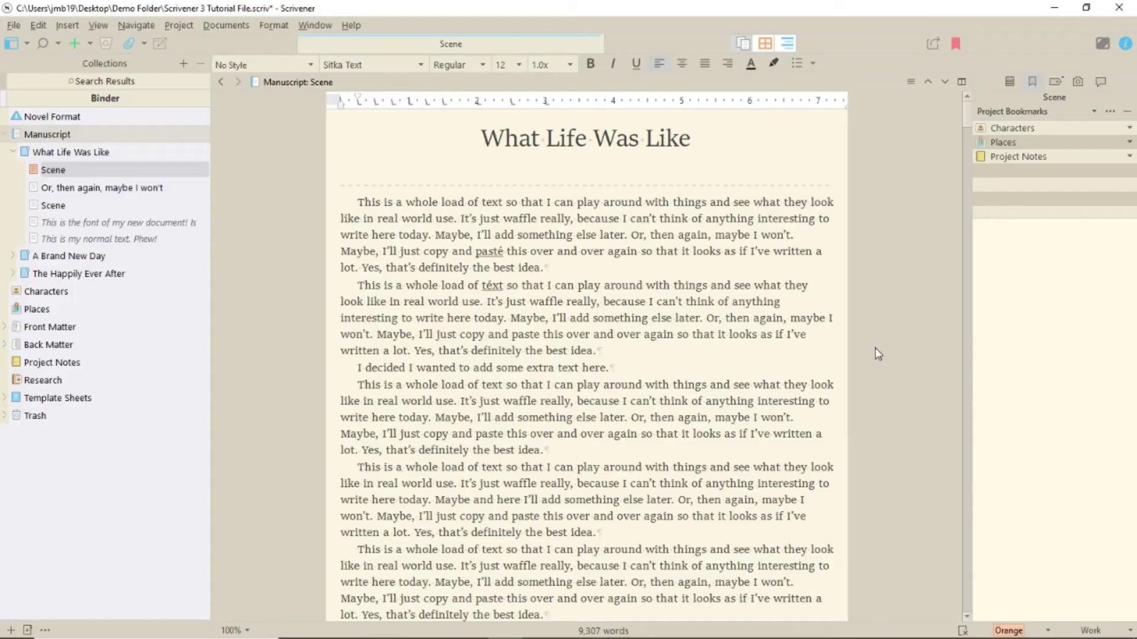
click(188, 29)
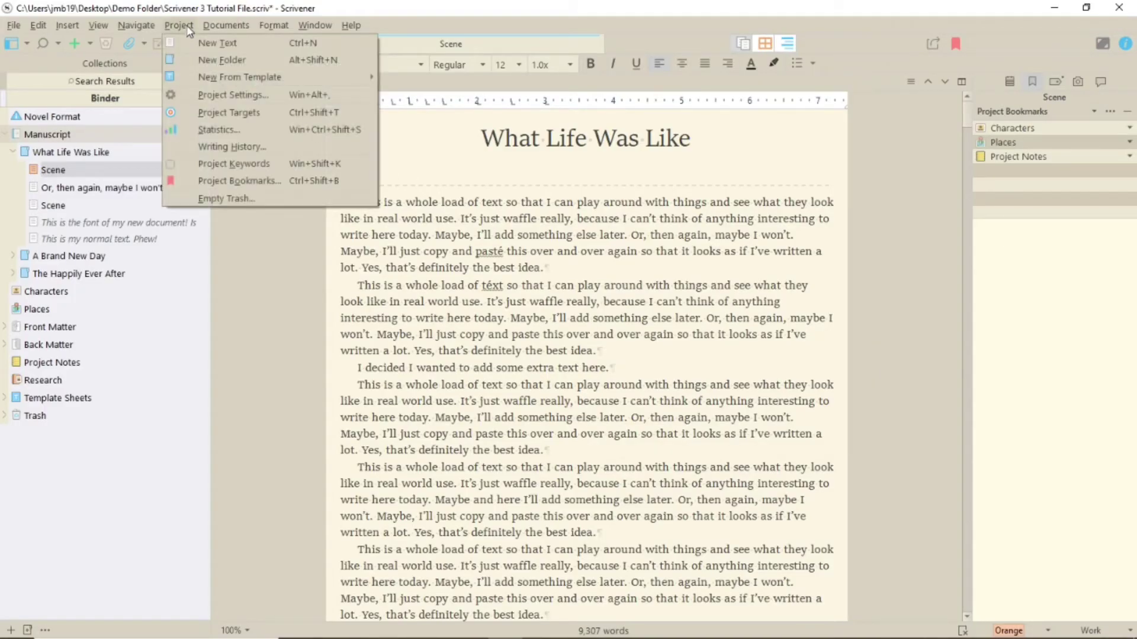
click(214, 98)
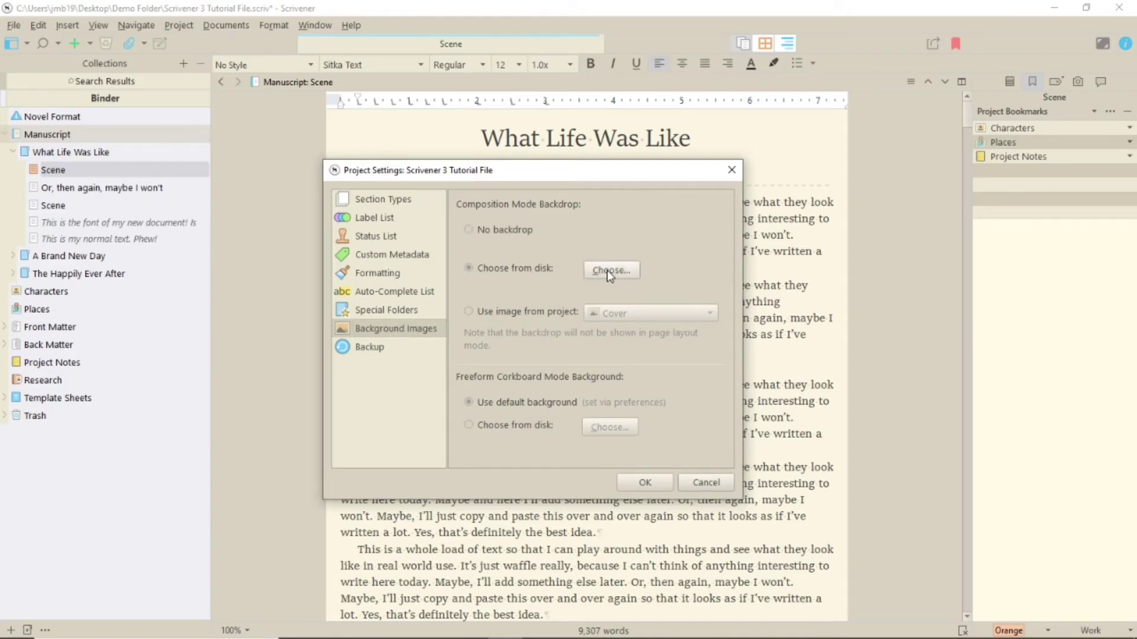
click(606, 270)
click(613, 416)
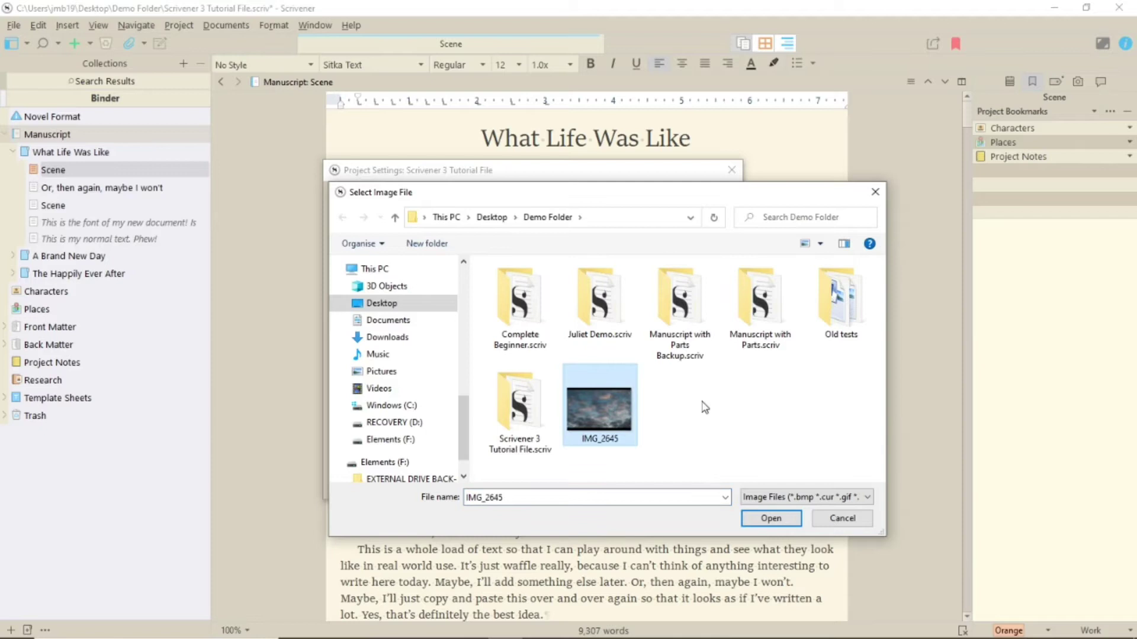
click(771, 520)
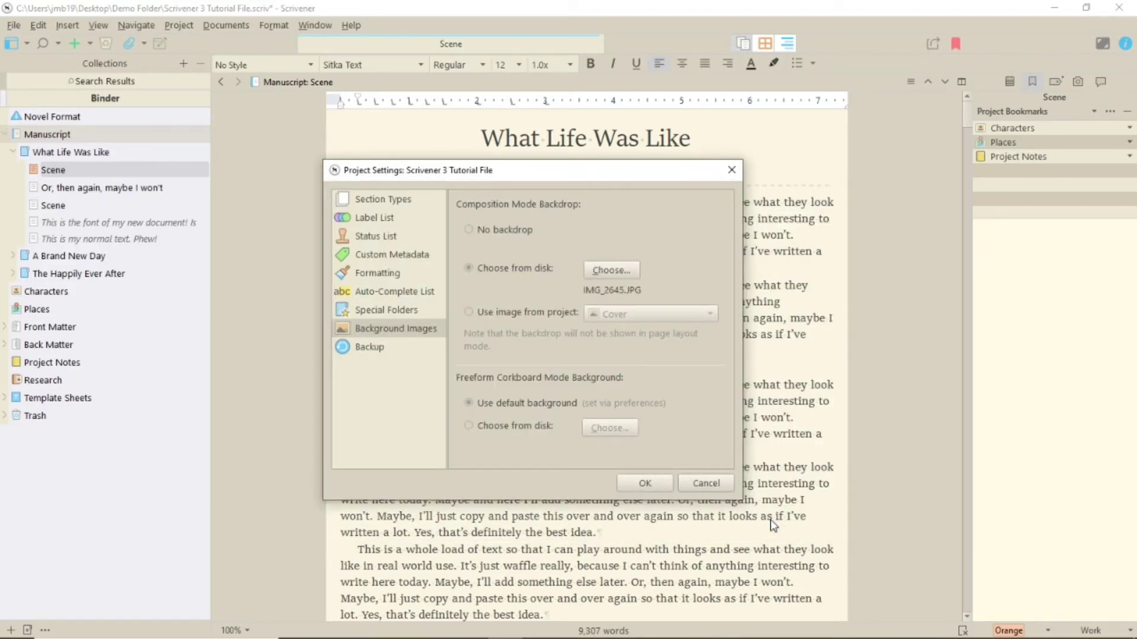
click(646, 484)
Step: In composition mode over the sky backdrop, narrow the page, shift it left and lower Paper Fade
key(F11)
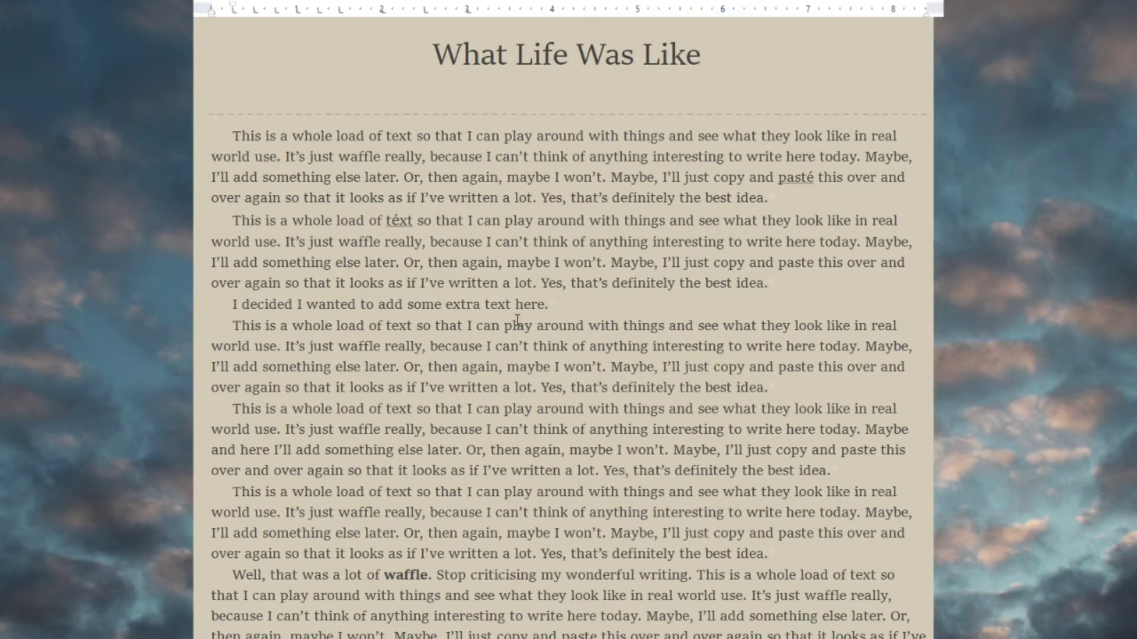
click(517, 325)
mouse_move(262, 619)
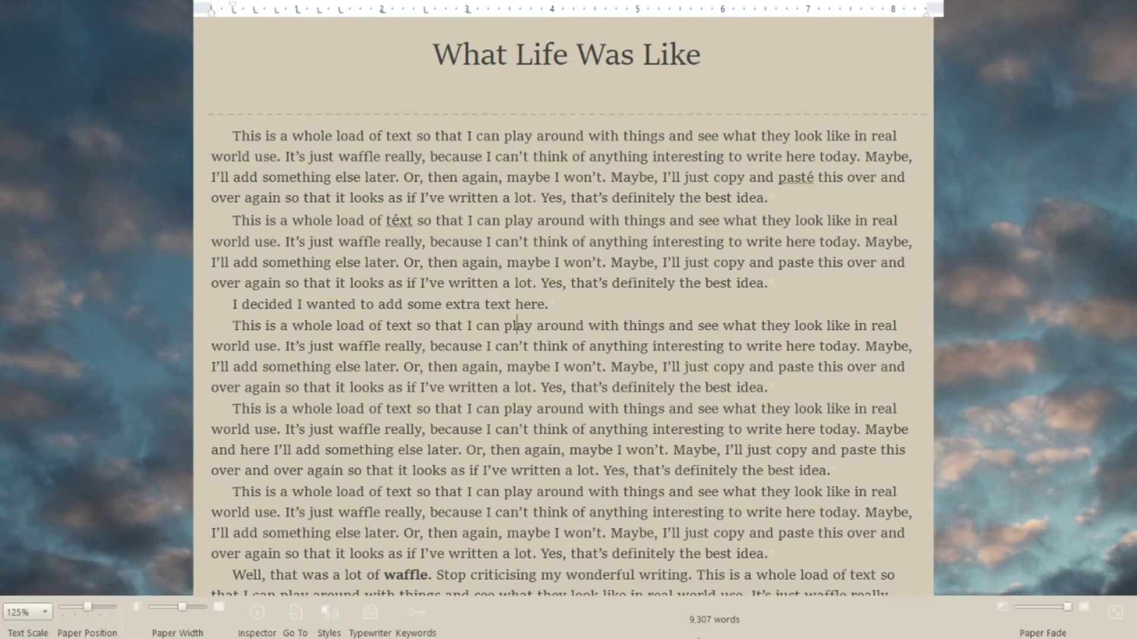
click(176, 609)
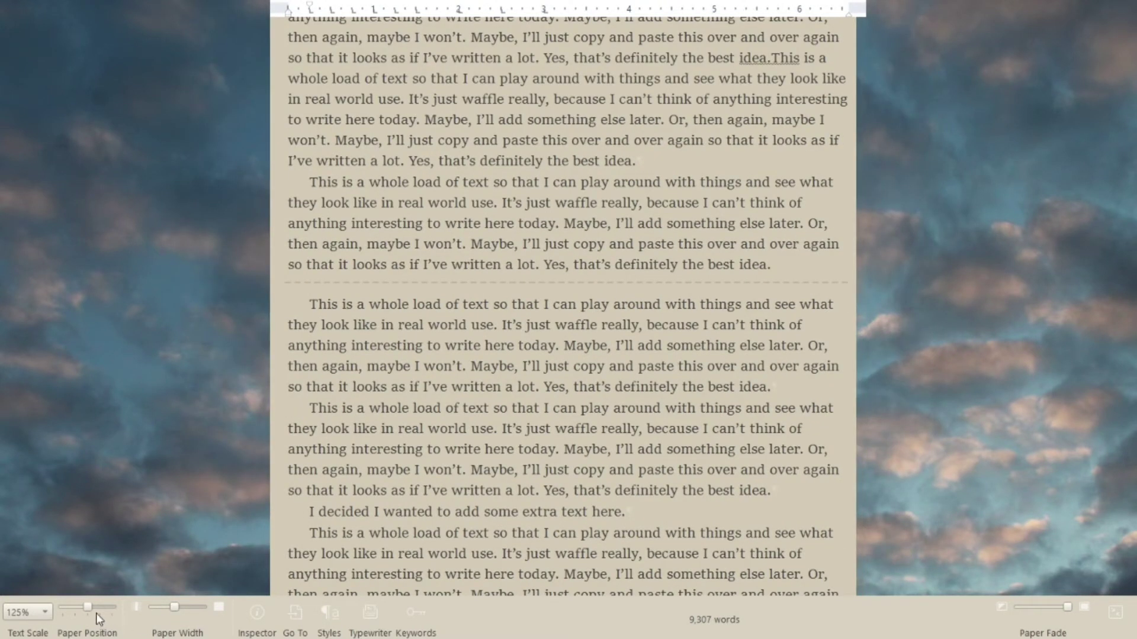
drag(87, 608, 77, 608)
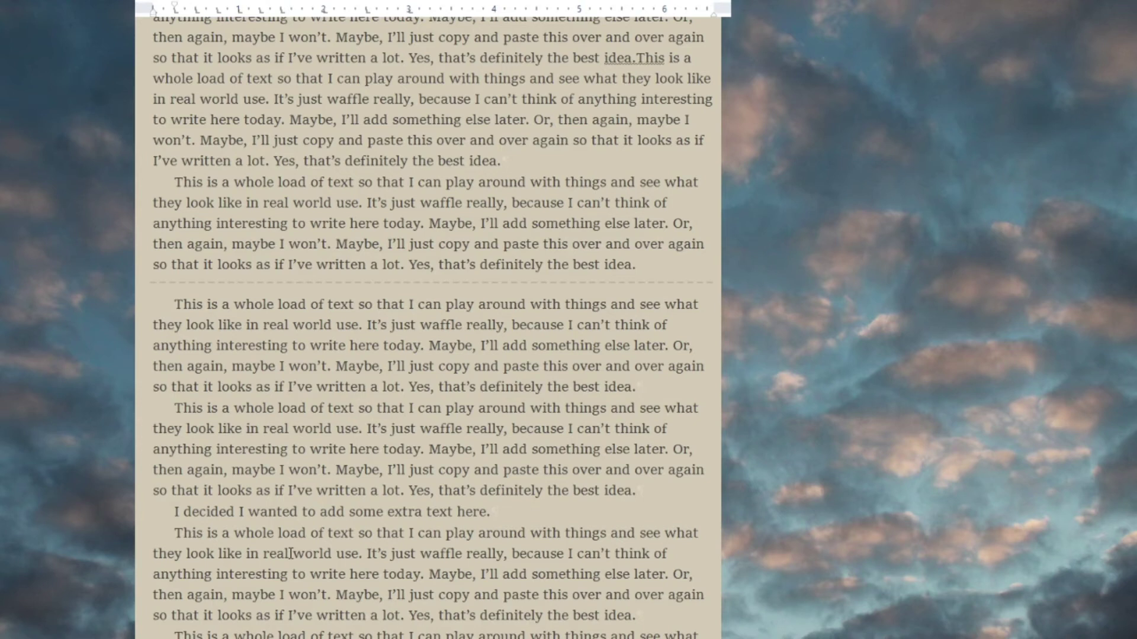
mouse_move(326, 635)
scroll(675, 621, up, 2)
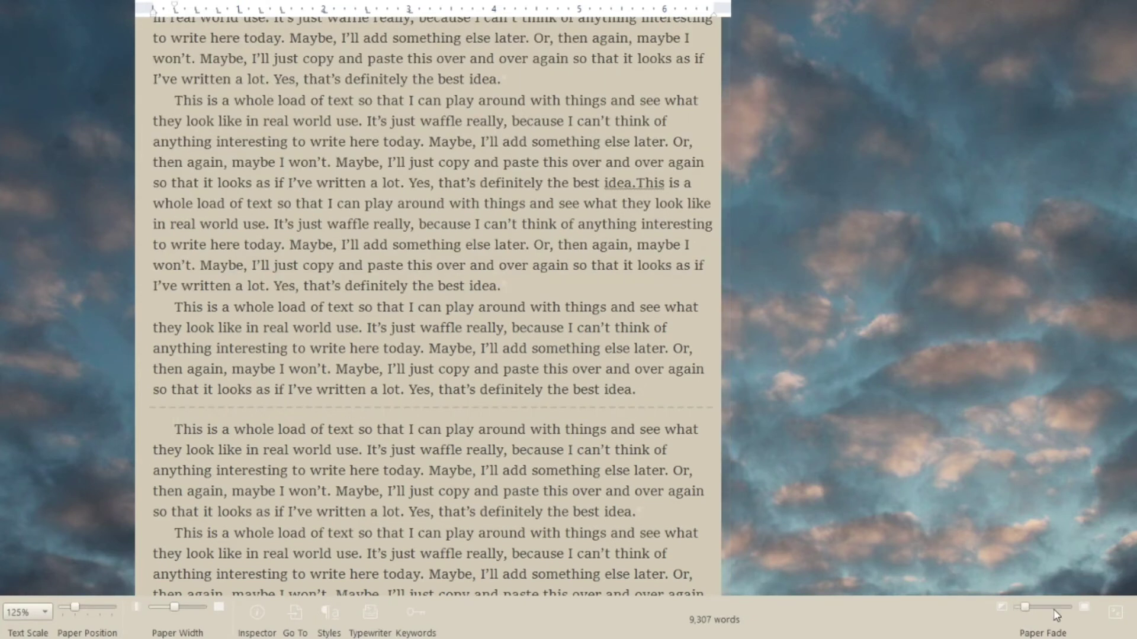
drag(1067, 608, 1046, 609)
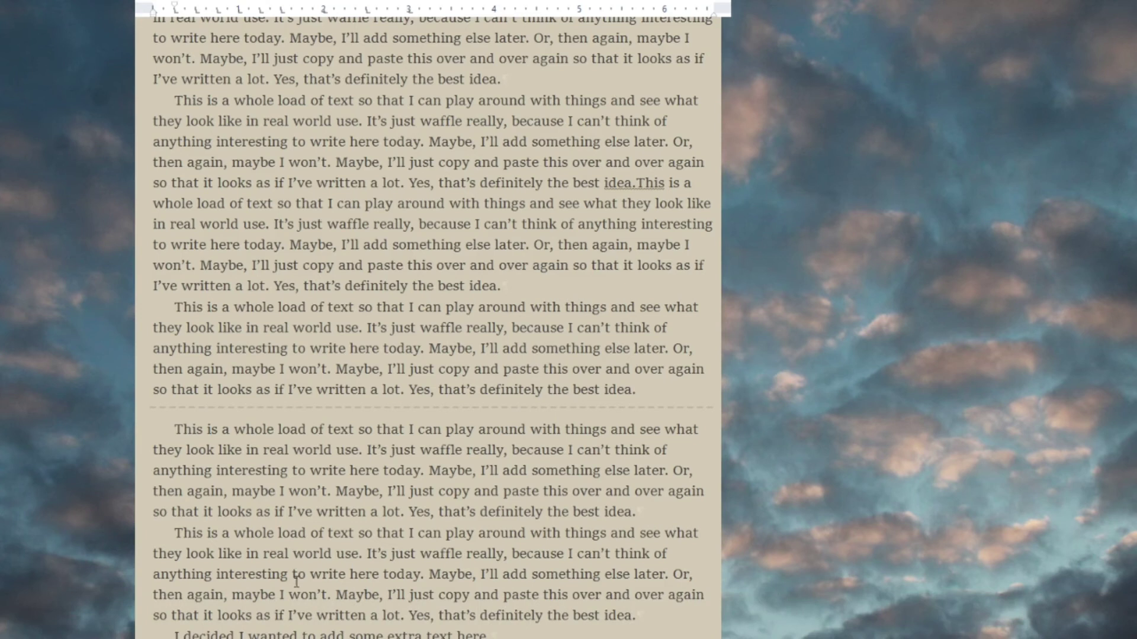
mouse_move(310, 637)
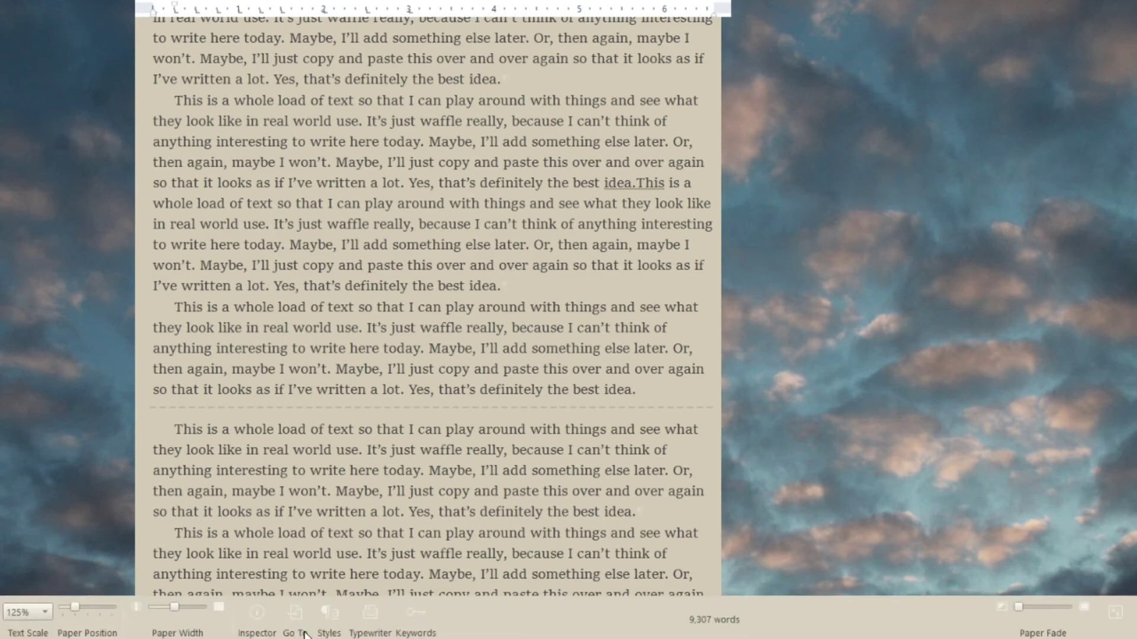
click(257, 614)
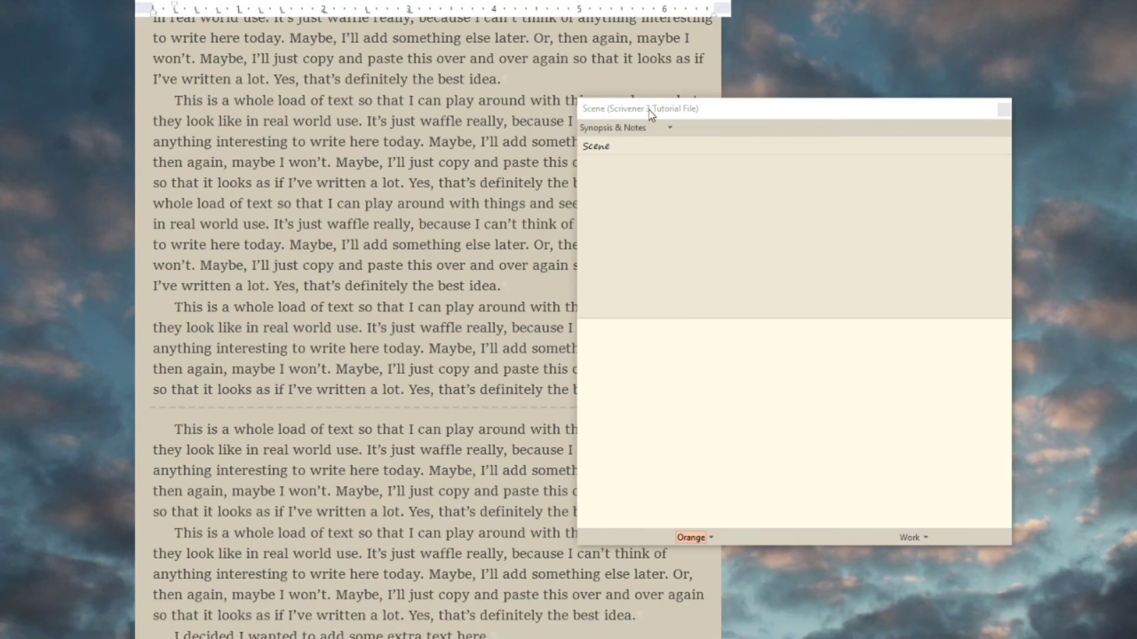
drag(652, 111, 759, 71)
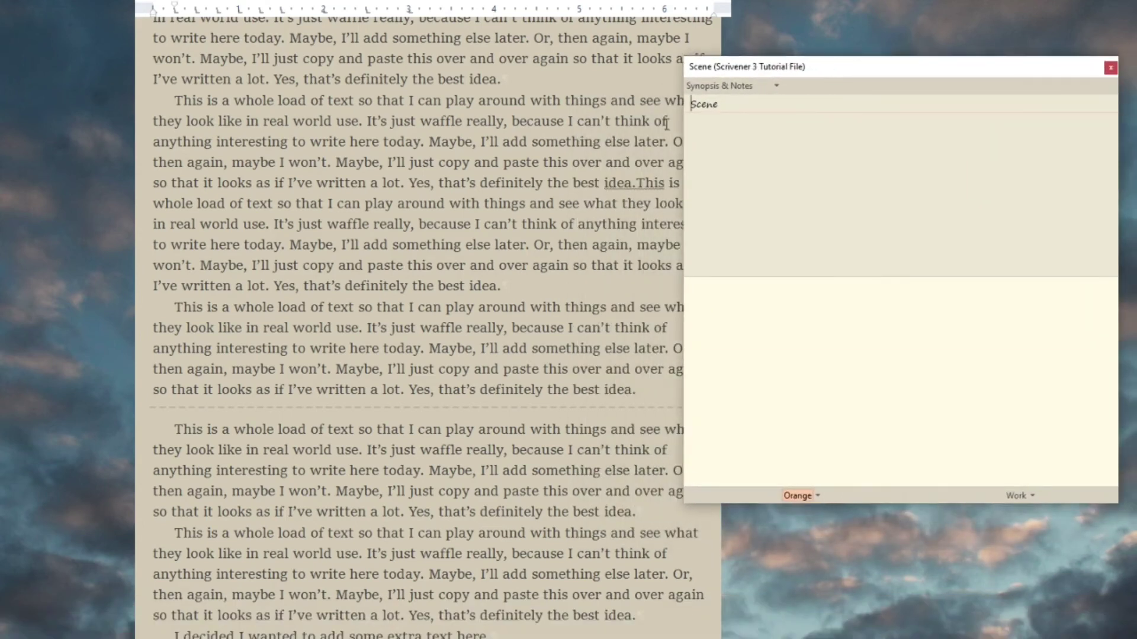
drag(680, 167, 781, 172)
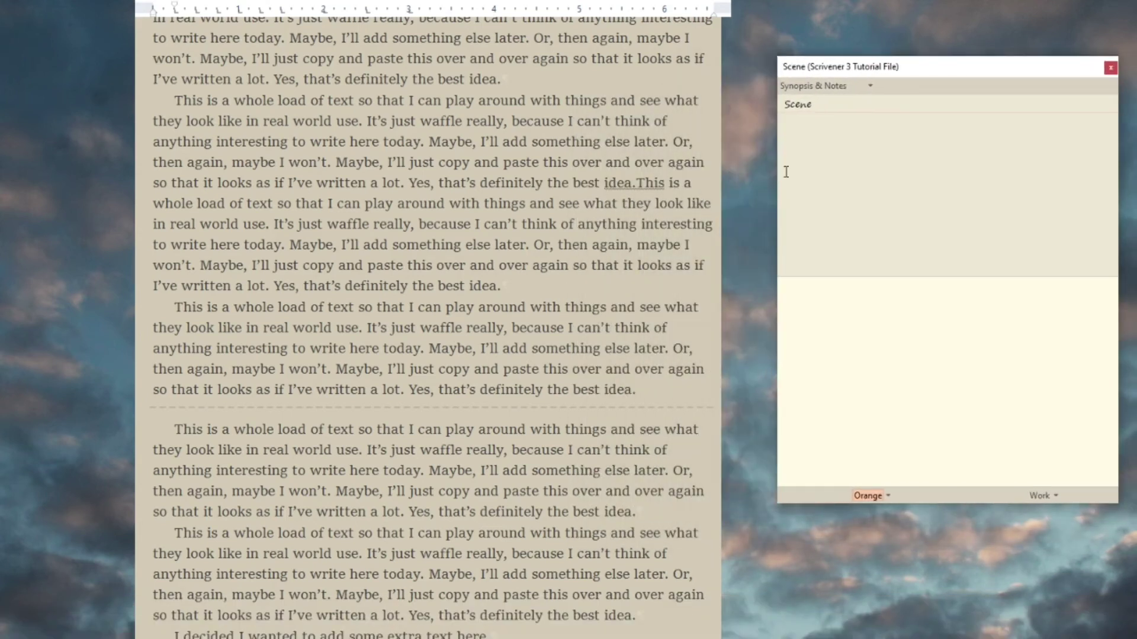
click(869, 85)
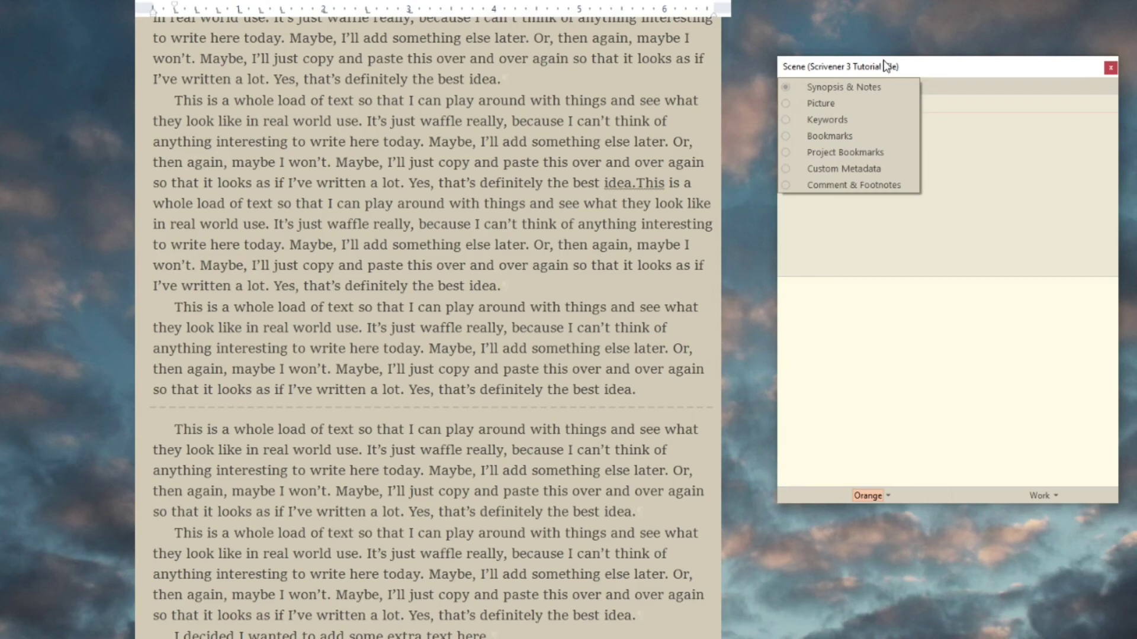
click(1112, 72)
click(1110, 69)
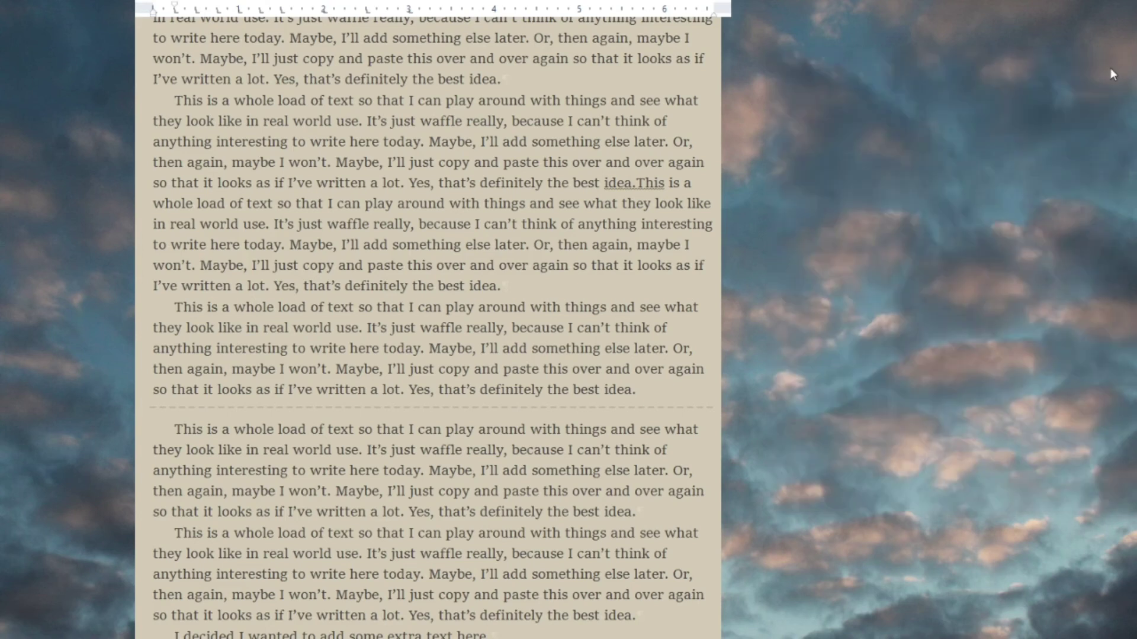